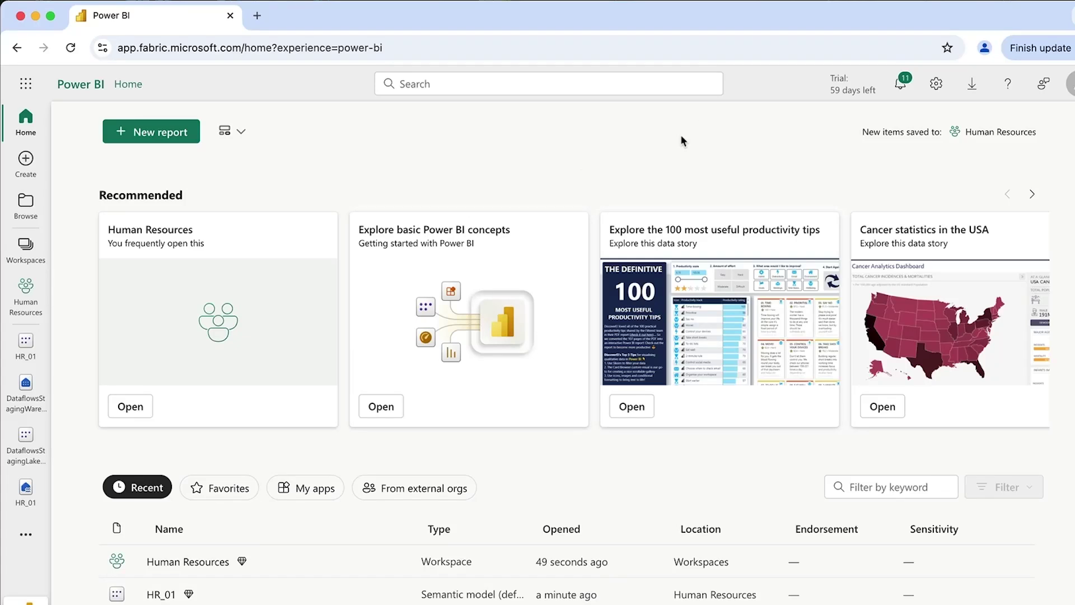
- Go to the Human Resources workspace and open its HR_01 lakehouse
click(195, 561)
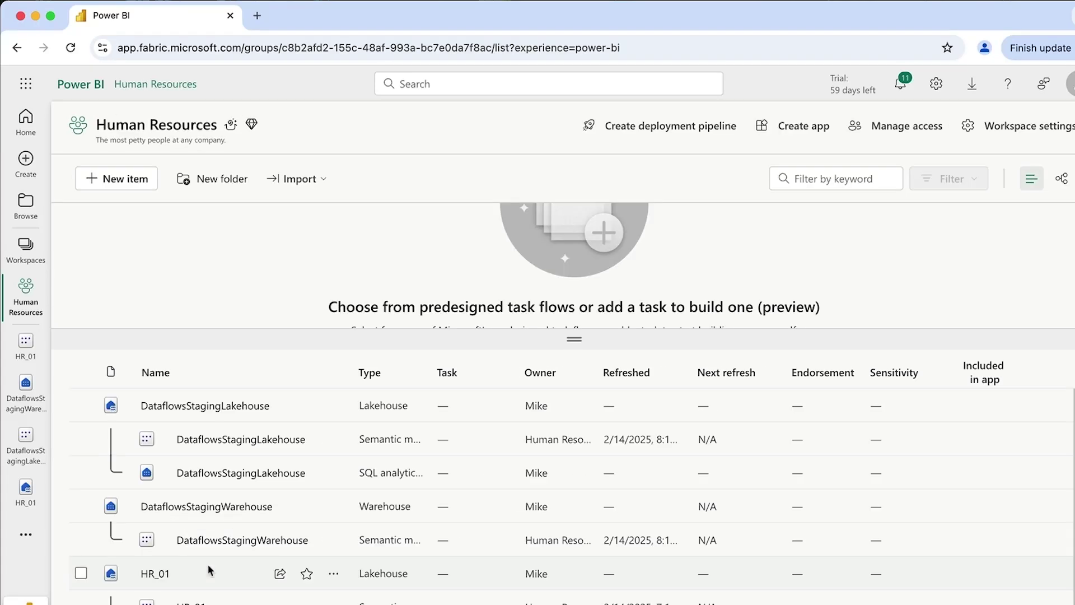
scroll(278, 412, down, 1)
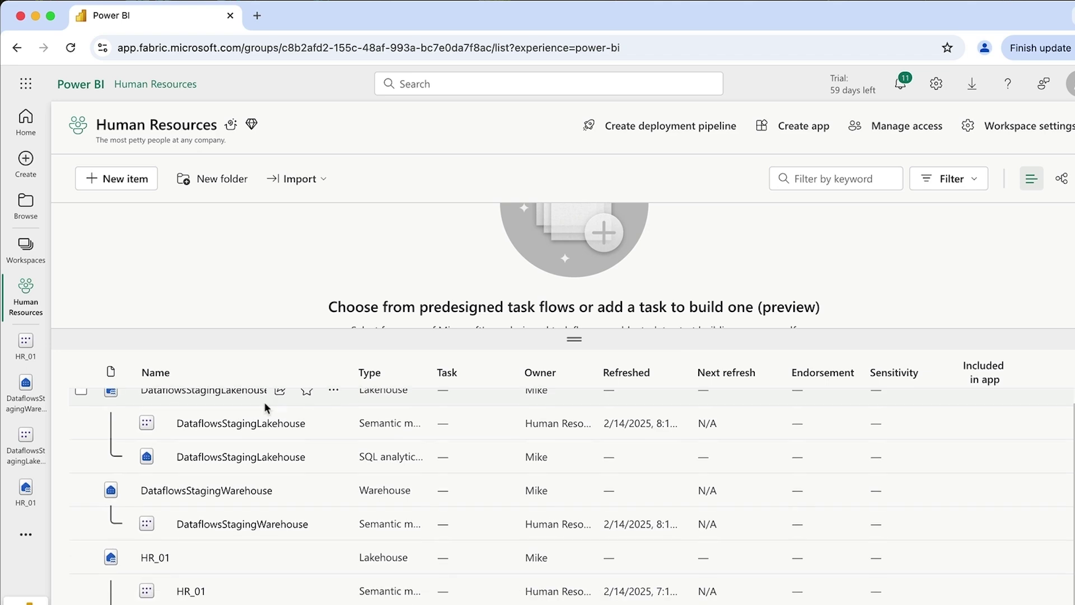
scroll(289, 438, down, 1)
click(156, 557)
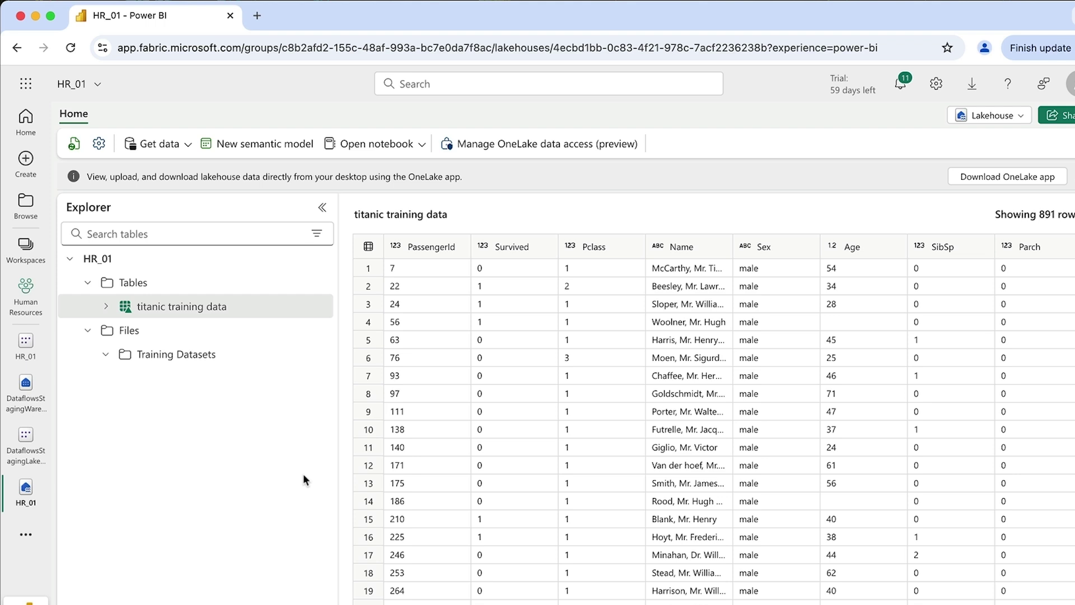
- Create a new Dataflow Gen2 from the HR_01 lakehouse's Get data menu
click(186, 147)
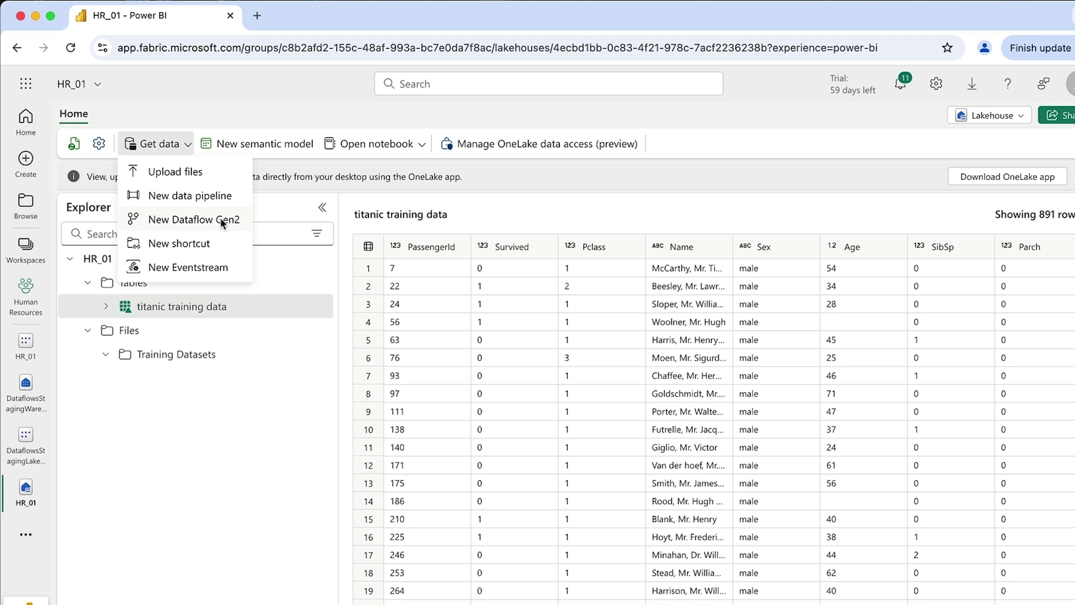
click(220, 218)
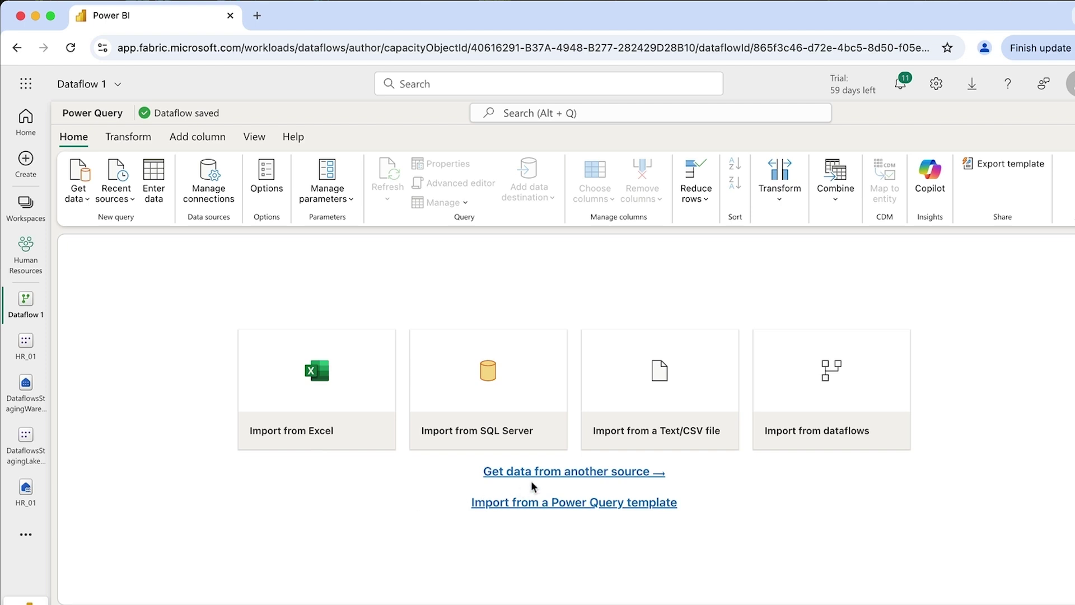
- Open the full catalogue of new data sources and search it for OData
click(558, 475)
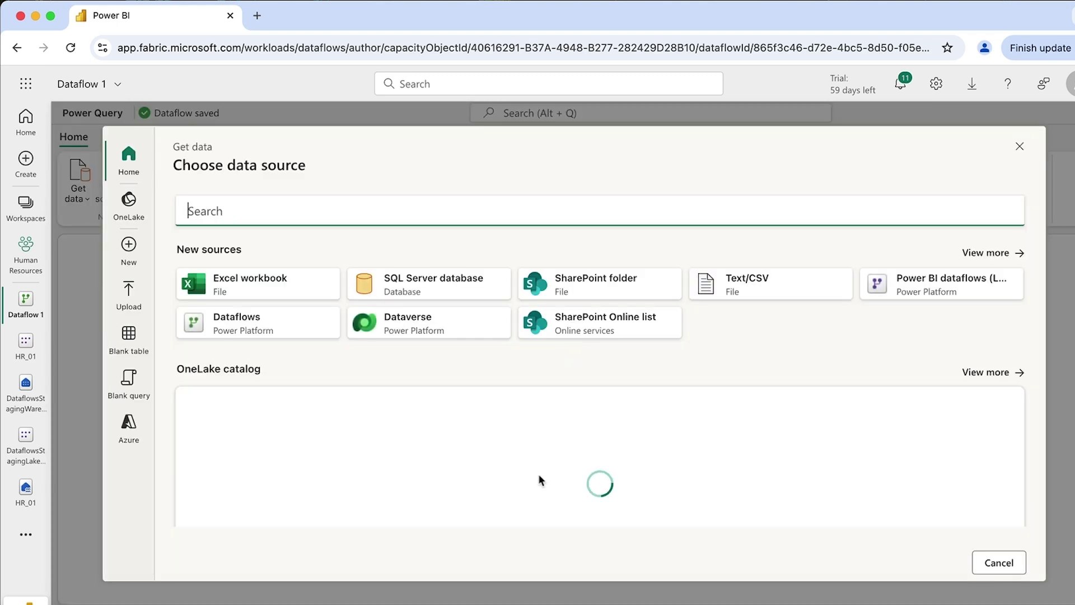
text(odata)
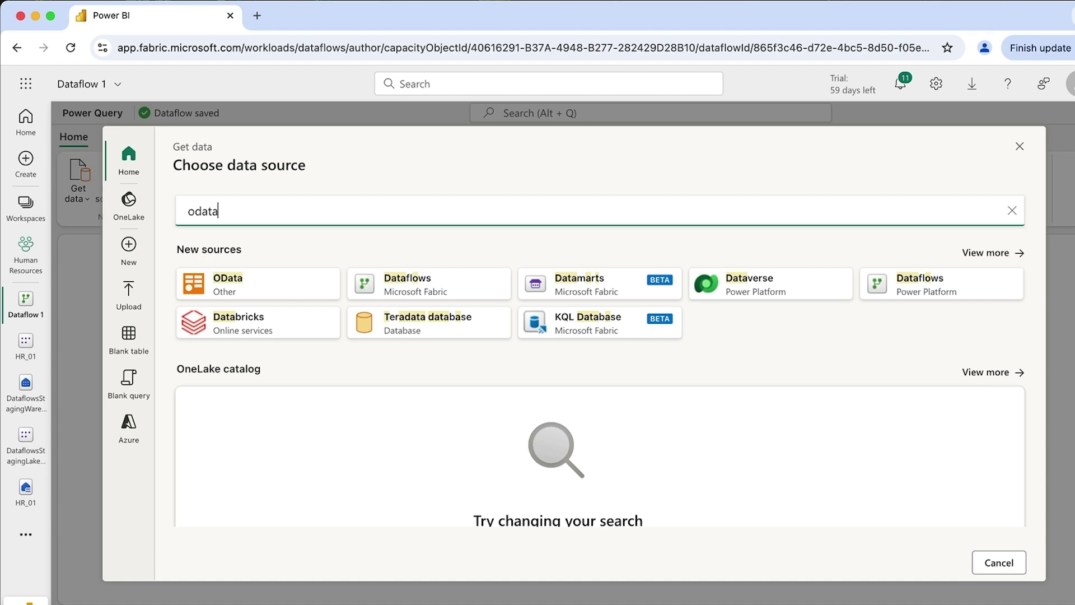
key(BackSpace)
key(BackSpace)
key(BackSpace)
key(BackSpace)
key(BackSpace)
click(989, 253)
scroll(745, 385, down, 5)
scroll(748, 385, down, 3)
scroll(749, 385, down, 5)
scroll(749, 386, down, 2)
scroll(749, 386, up, 10)
scroll(749, 387, up, 5)
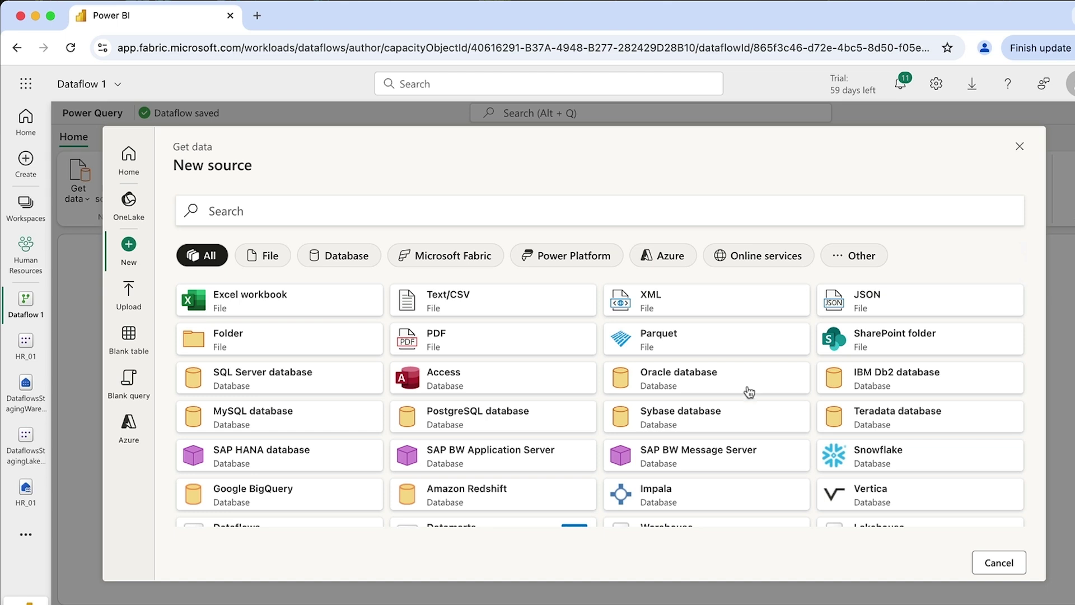
click(366, 211)
text(odata)
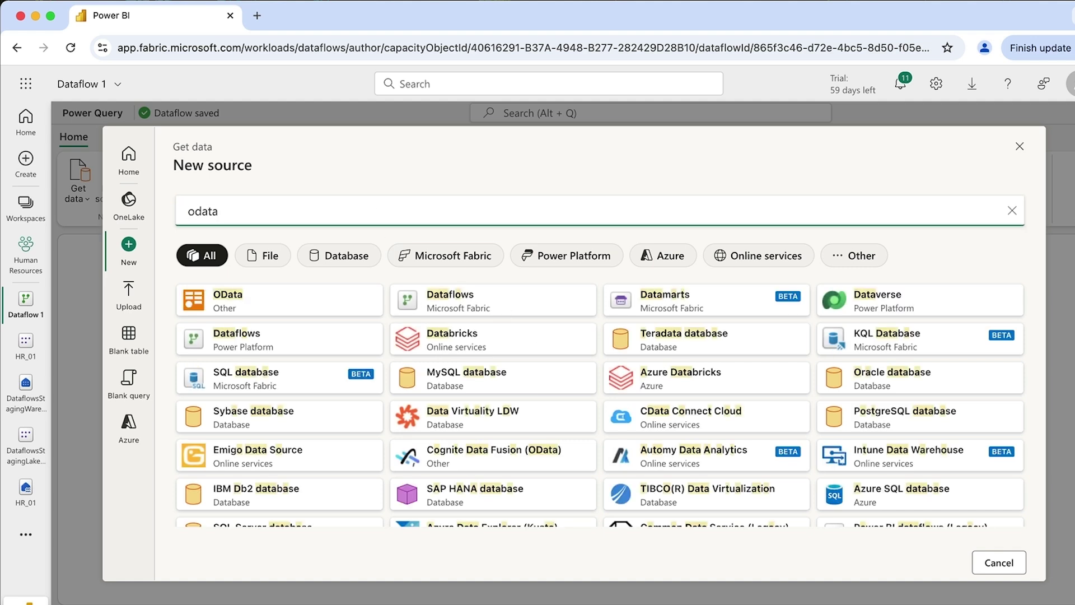
- Set up an OData connection using the Northwind service URL
click(259, 302)
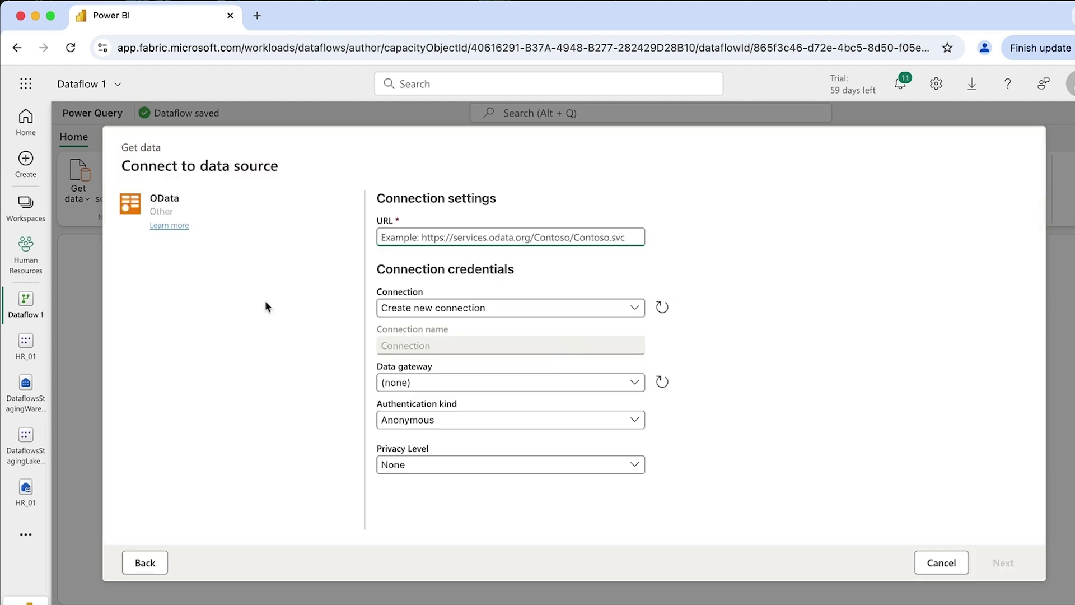
text(https://services.odata.org/v4/northwind/northwind.svc/)
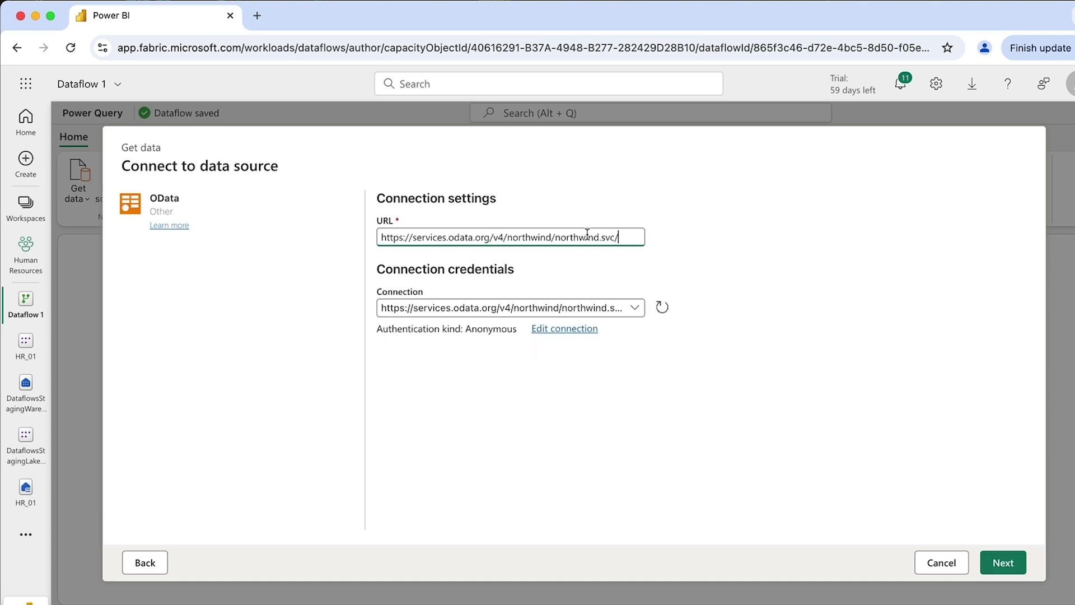
click(662, 307)
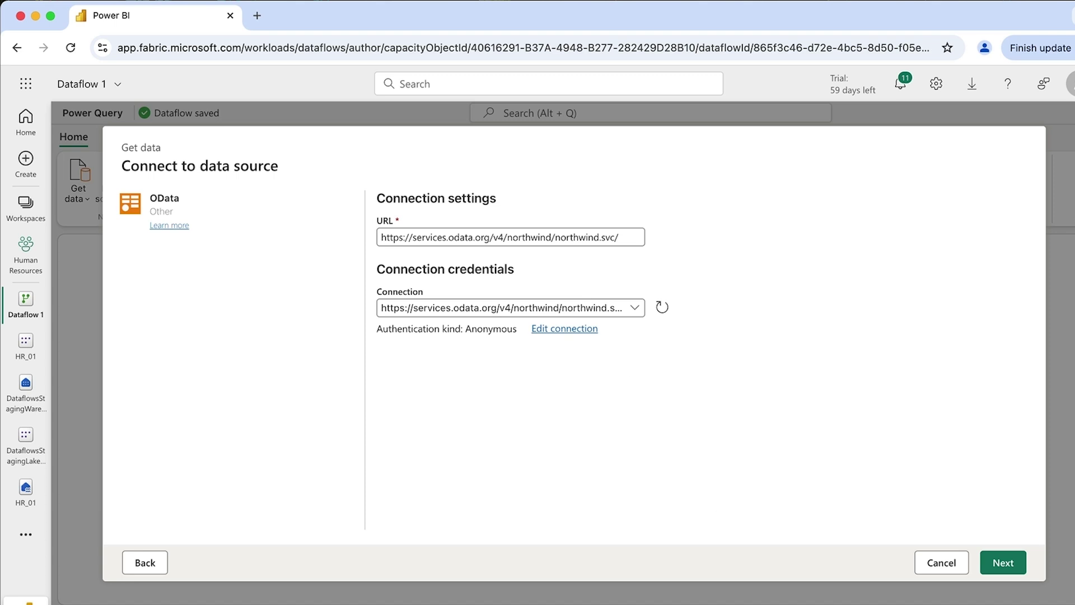
click(1007, 564)
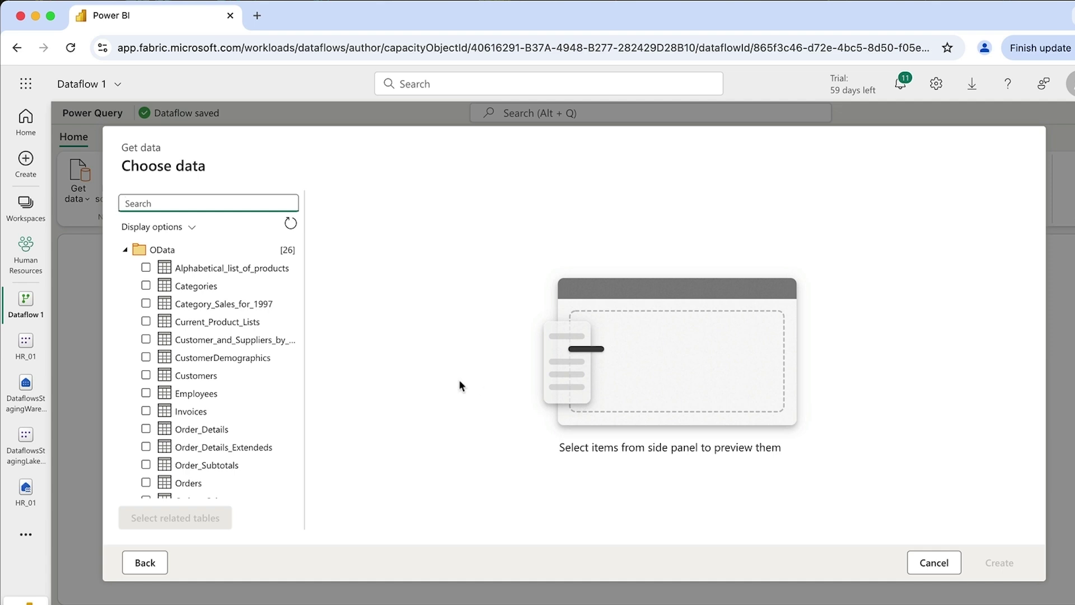
- Tick Categories, Customers and Employees, and check for related tables (none found)
click(145, 286)
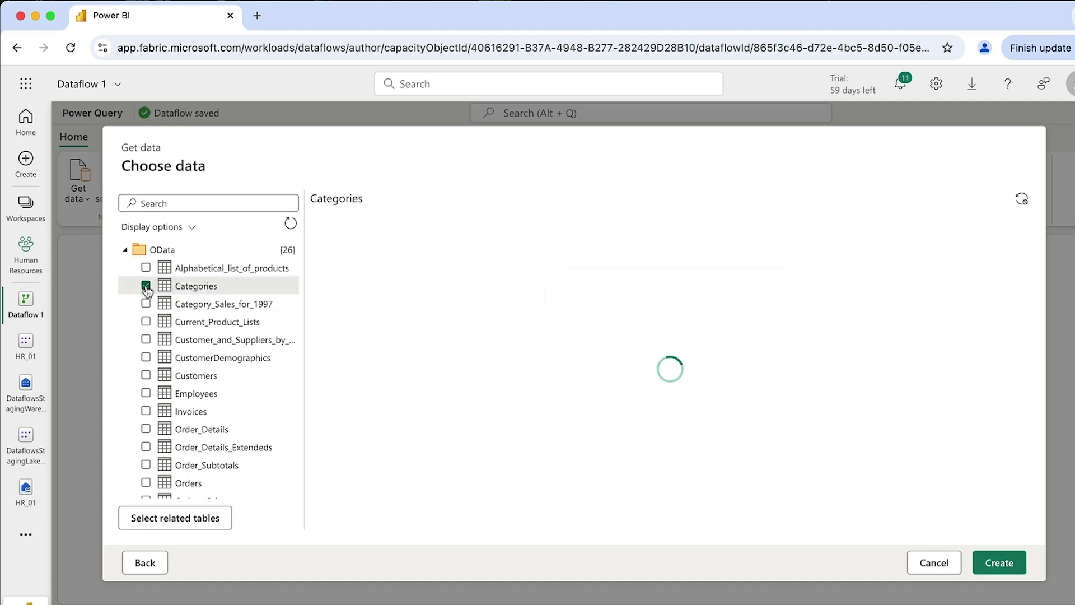
click(145, 376)
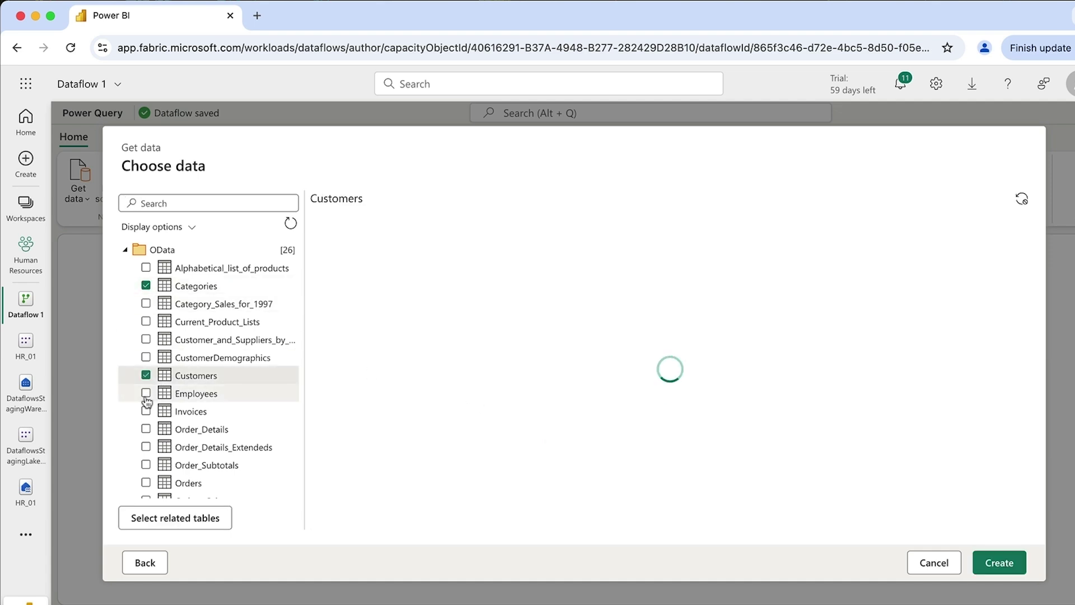
click(146, 393)
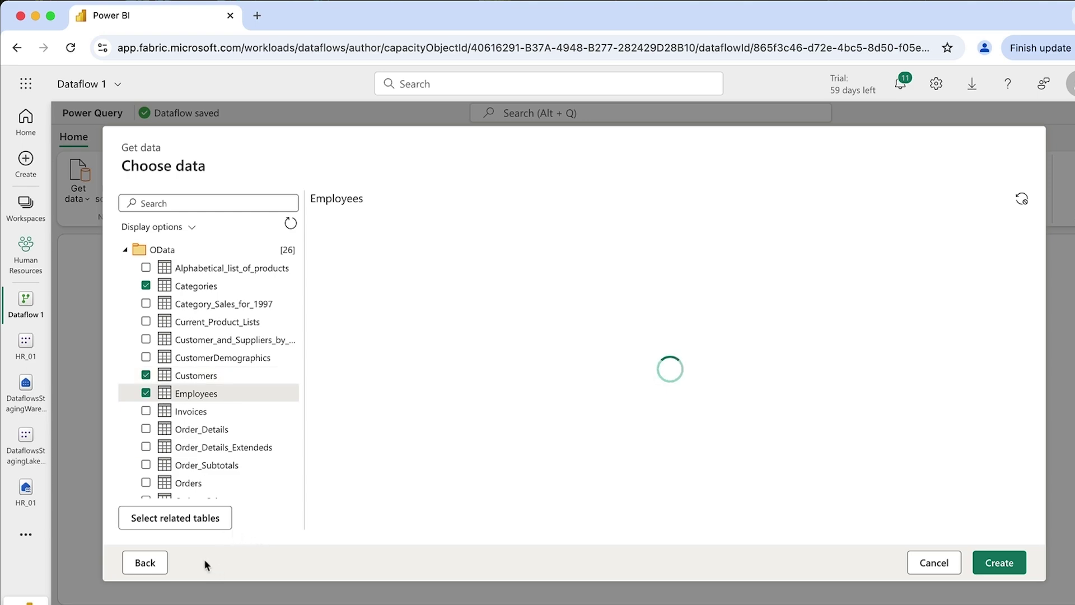
click(201, 518)
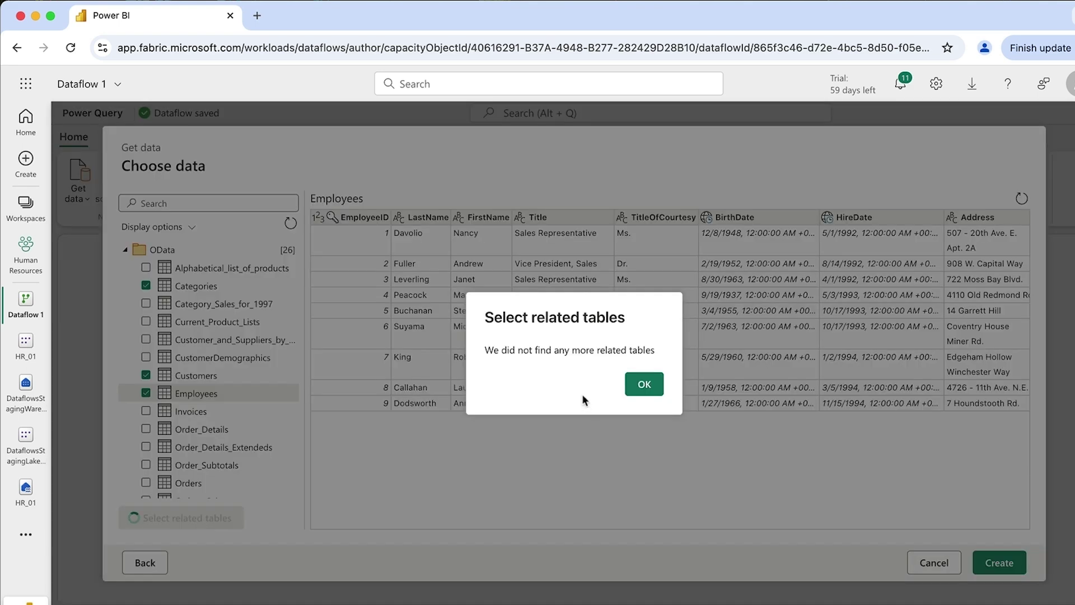
click(640, 386)
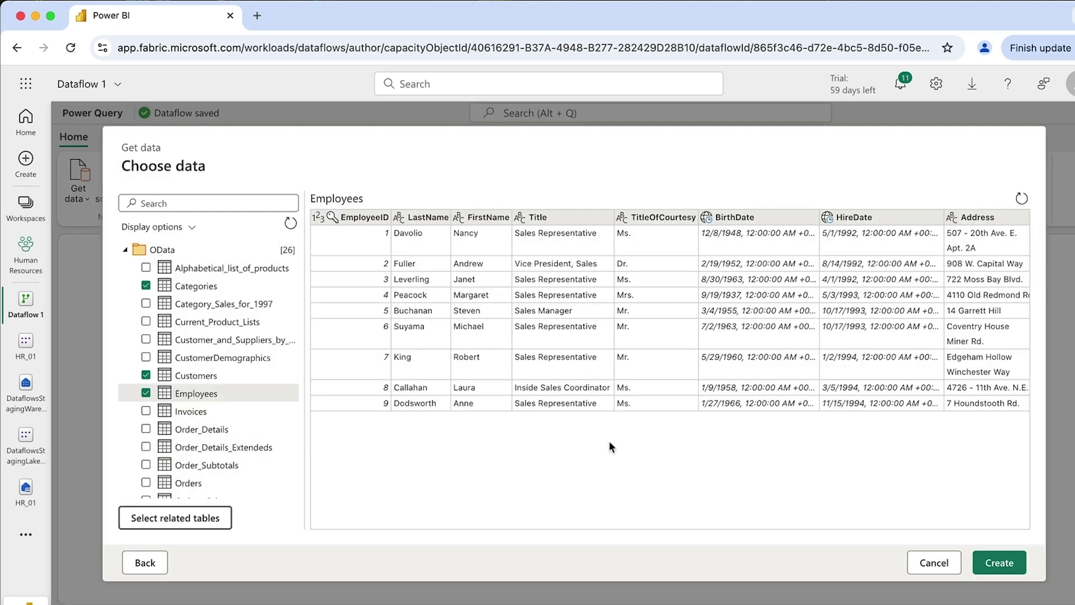
- Create the three queries, check Customers' Lakehouse destination, and publish immediately
click(997, 565)
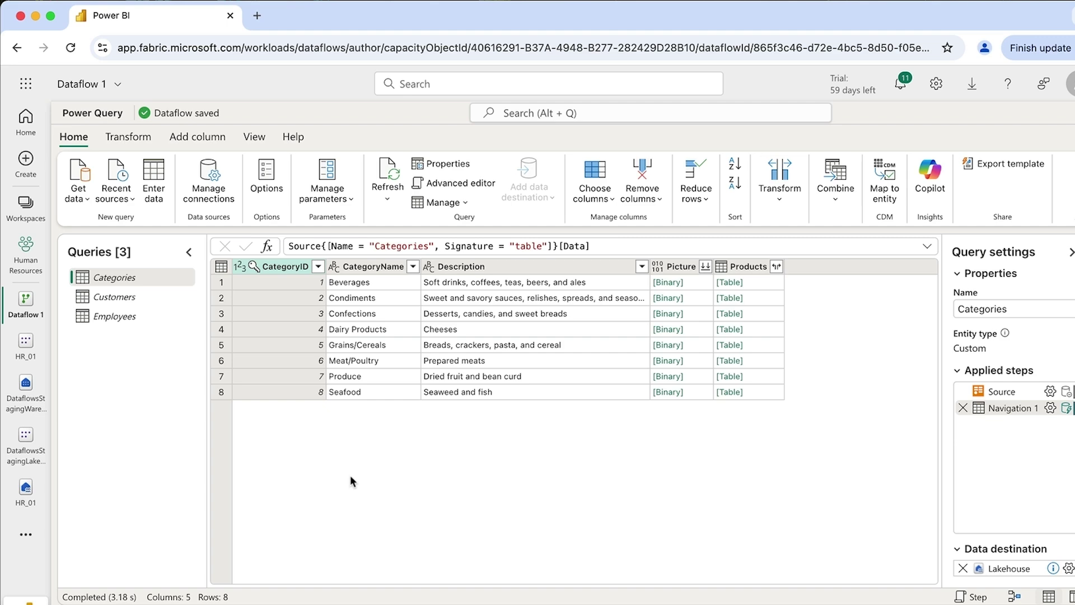
click(139, 296)
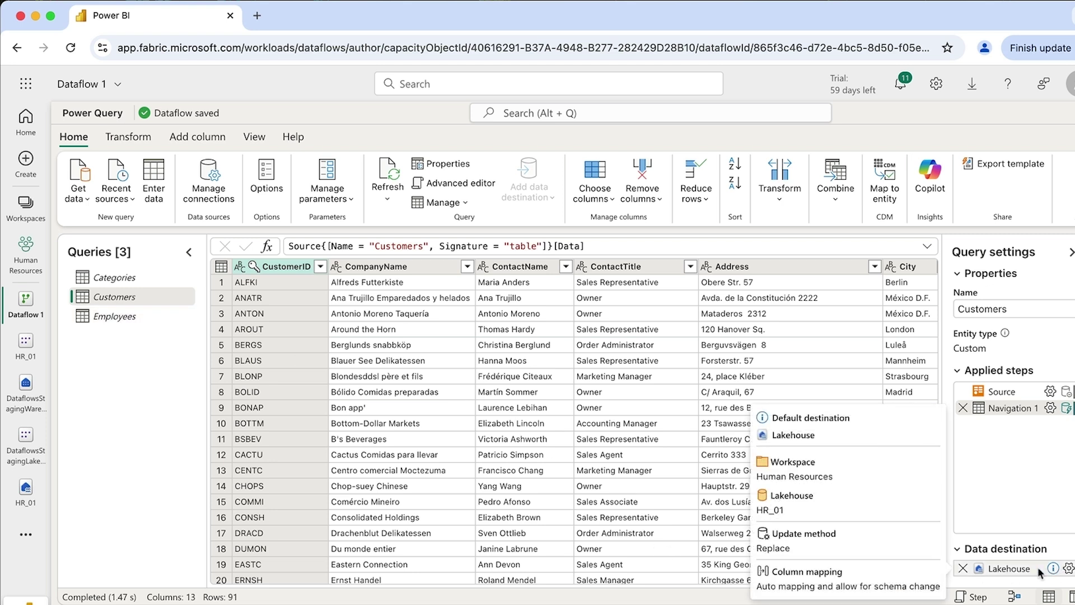
click(1069, 569)
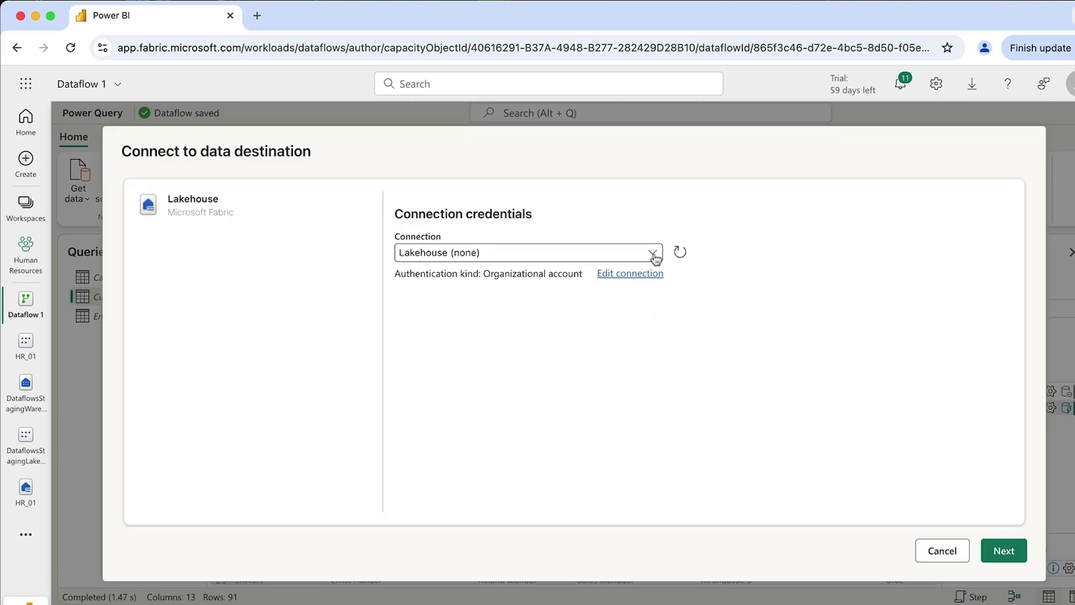
click(679, 253)
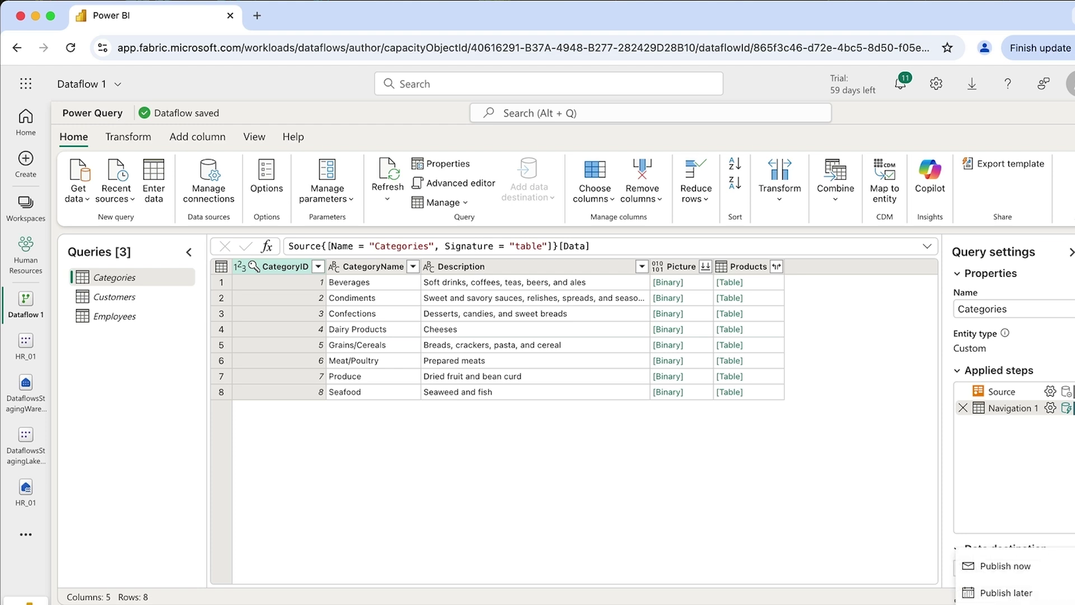
click(1029, 568)
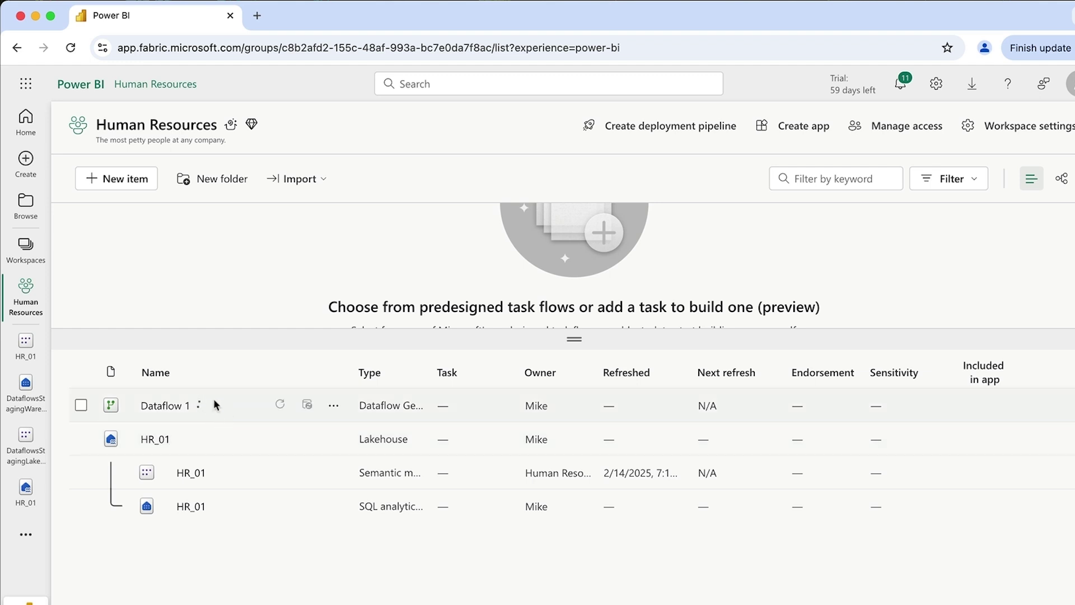
- Refresh the HR_01 Tables list and preview the new Categories table
click(159, 440)
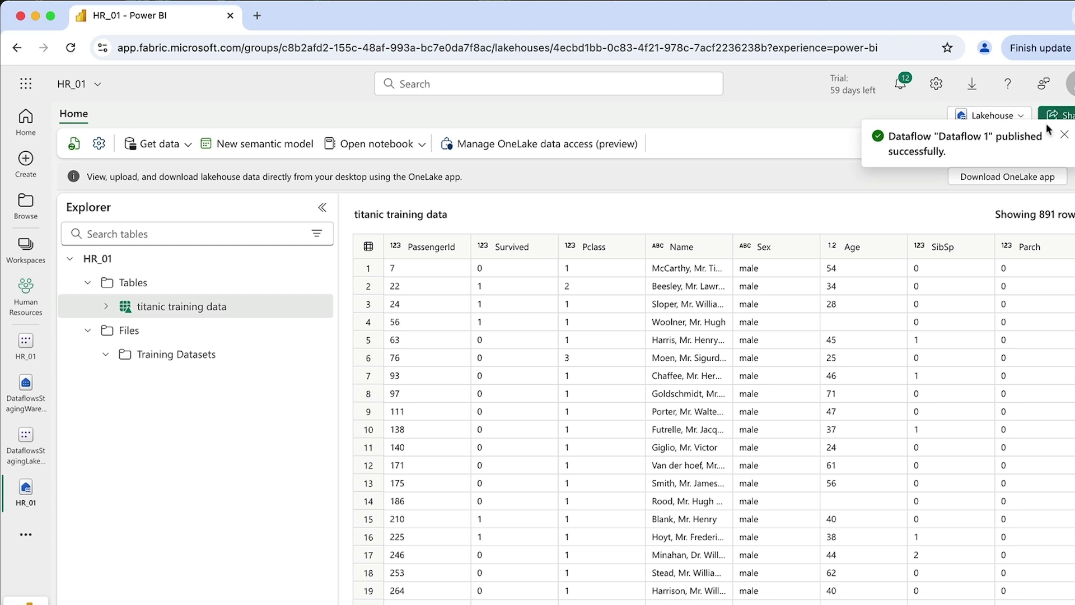
click(1065, 135)
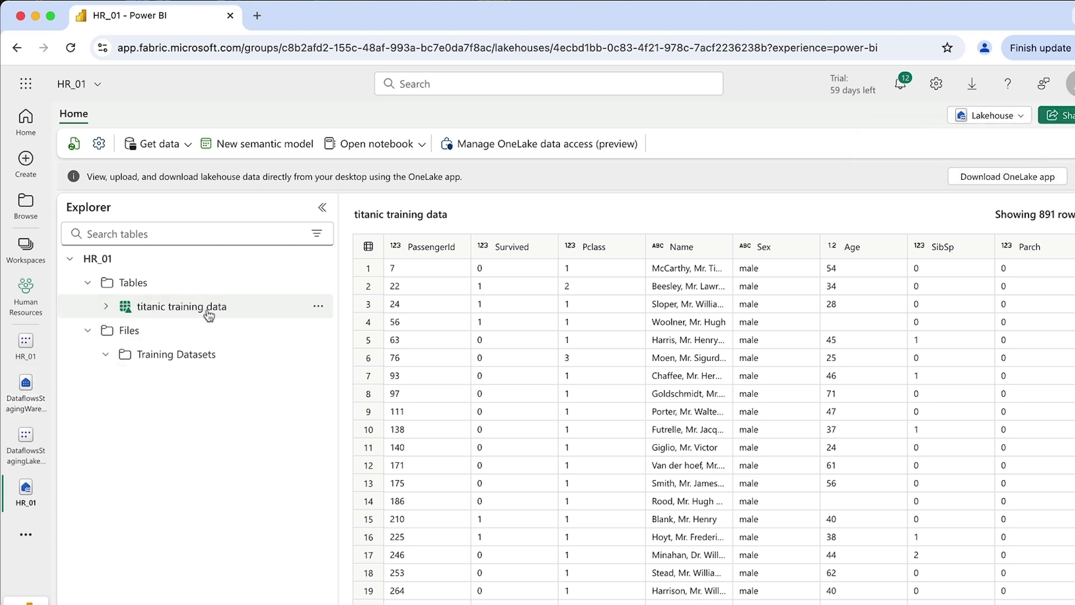
right_click(135, 286)
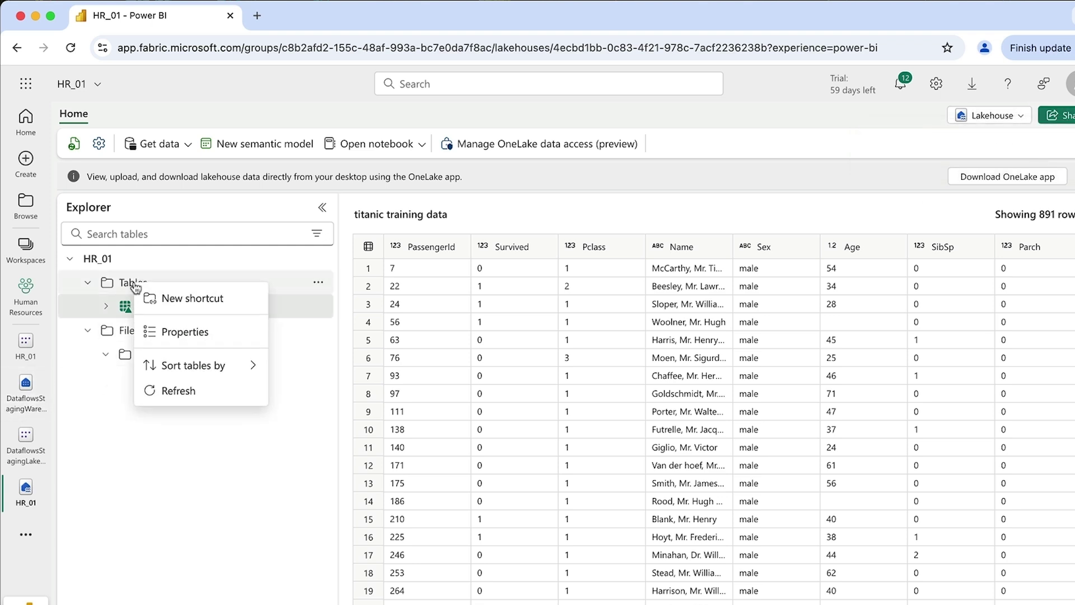
click(180, 392)
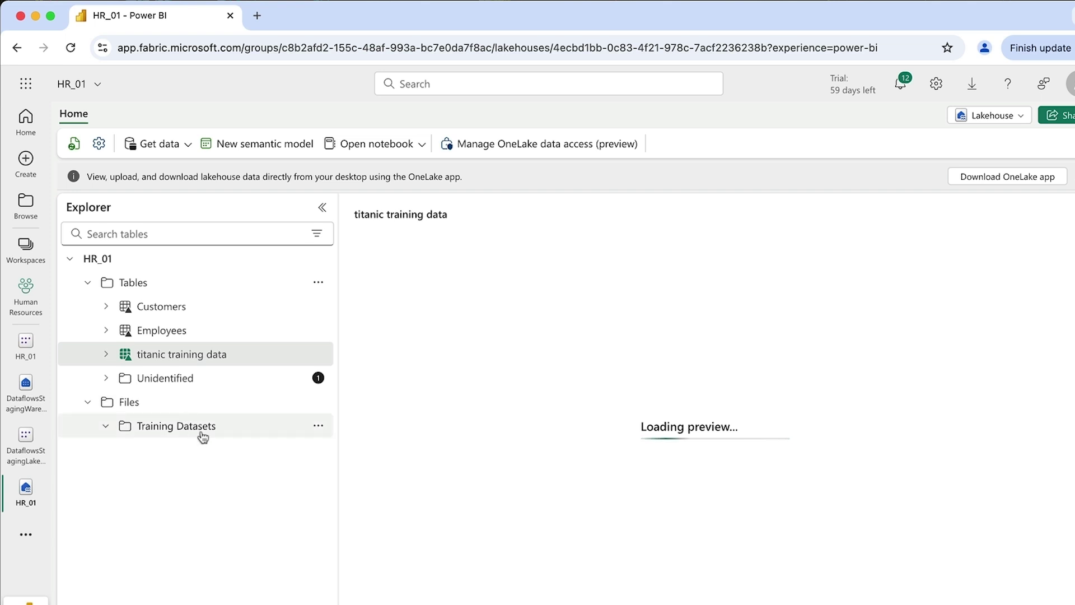
click(168, 378)
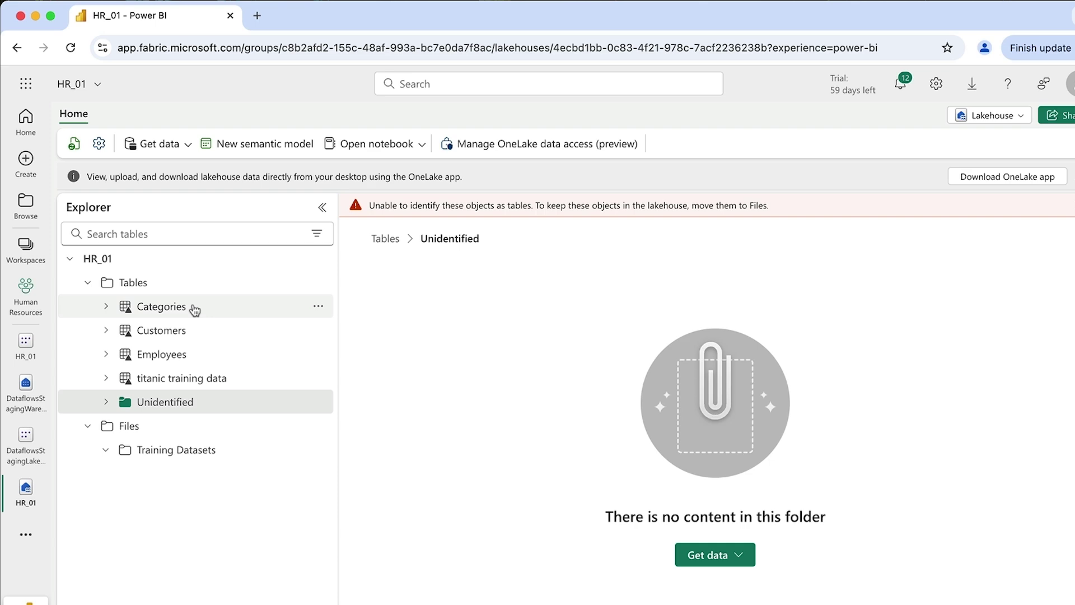
click(161, 307)
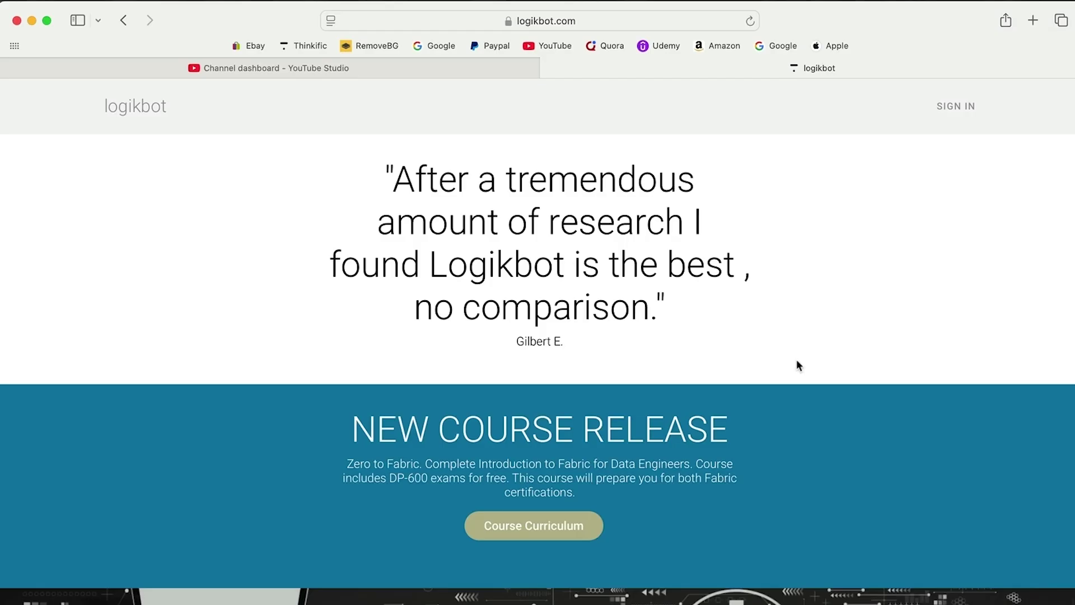
scroll(796, 360, down, 2)
scroll(796, 360, down, 2)
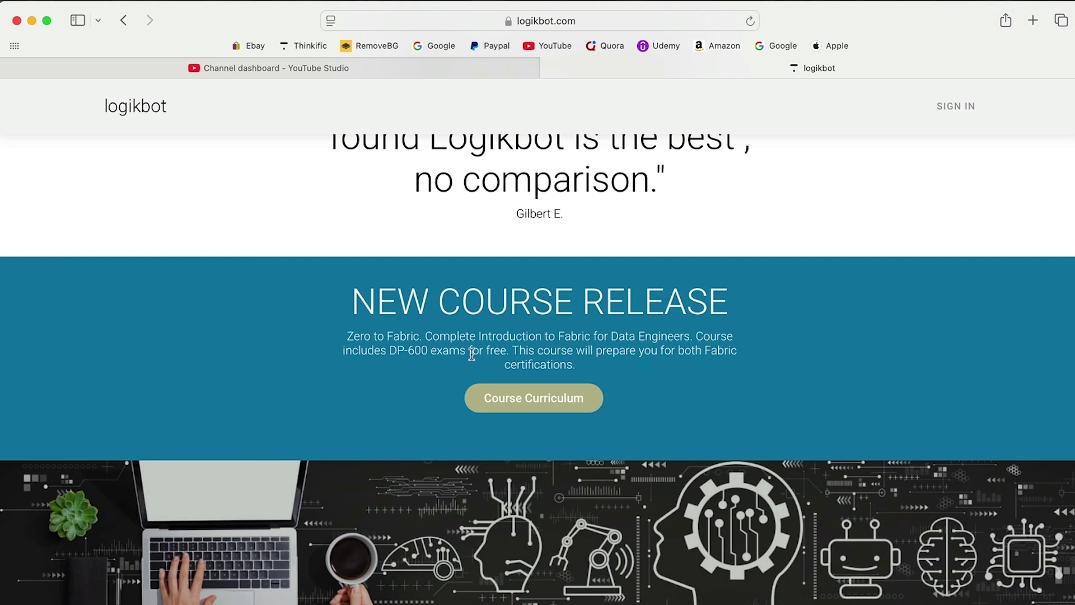
- Review the Zero to Fabric curriculum's OneLake/Lakehouses and Semantic Models/PowerBI sections
click(543, 407)
scroll(645, 433, down, 5)
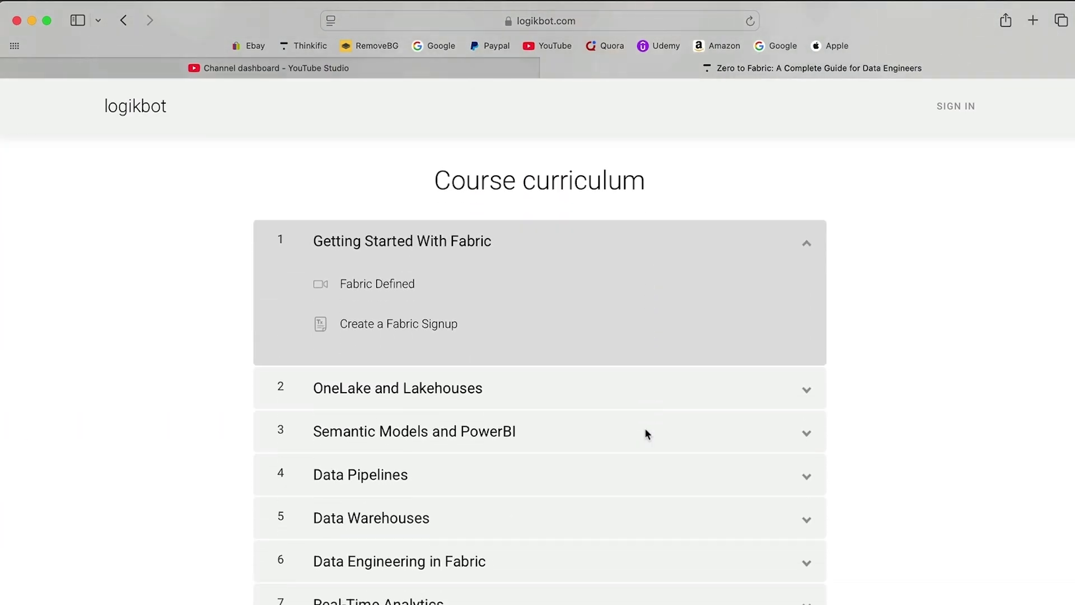
click(554, 367)
scroll(554, 415, down, 3)
scroll(554, 437, down, 2)
scroll(563, 454, down, 3)
scroll(562, 477, down, 2)
click(579, 447)
scroll(589, 438, down, 4)
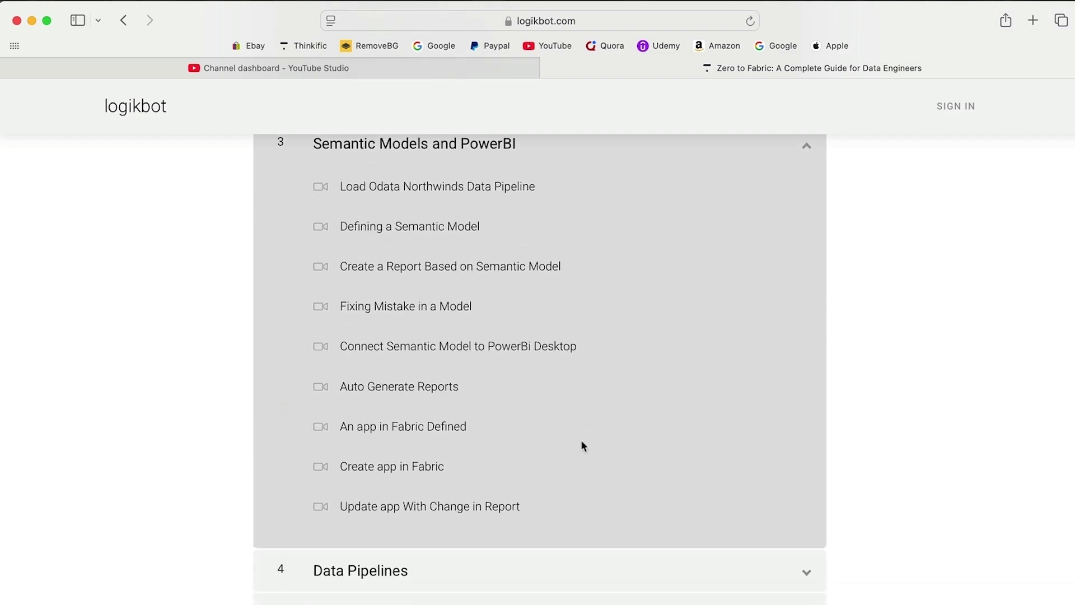
scroll(589, 438, down, 1)
- Browse both pages of the course catalogue and open the full-site enrollment offer
click(123, 20)
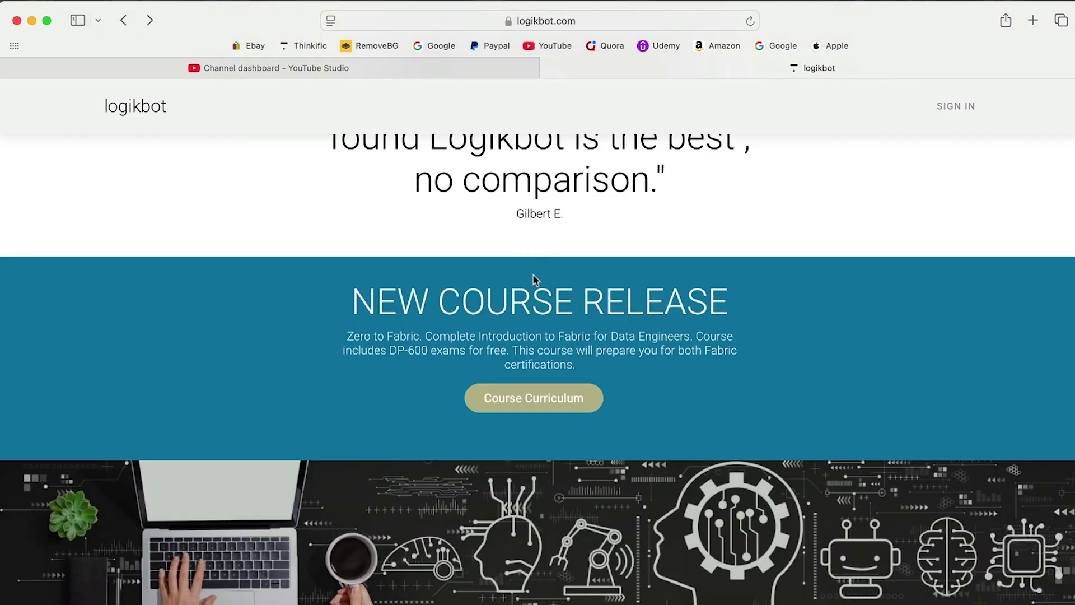
scroll(533, 283, down, 1)
scroll(533, 281, down, 5)
scroll(530, 282, down, 5)
scroll(530, 282, down, 4)
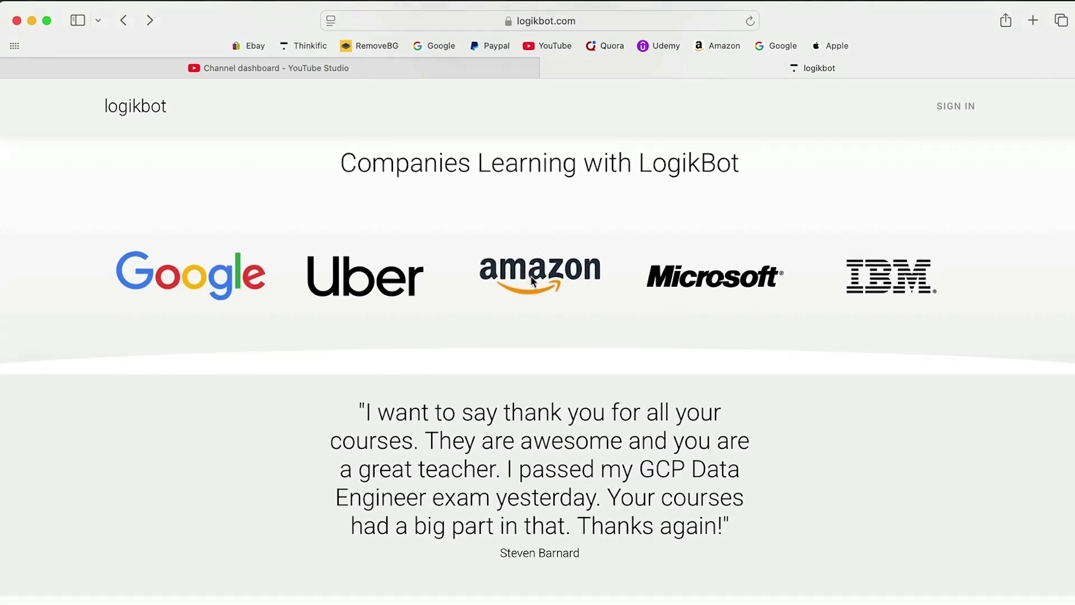
scroll(531, 282, down, 4)
scroll(530, 283, down, 3)
scroll(529, 281, down, 4)
scroll(529, 281, down, 3)
scroll(530, 282, down, 5)
scroll(530, 281, down, 5)
scroll(529, 281, down, 4)
scroll(530, 281, down, 4)
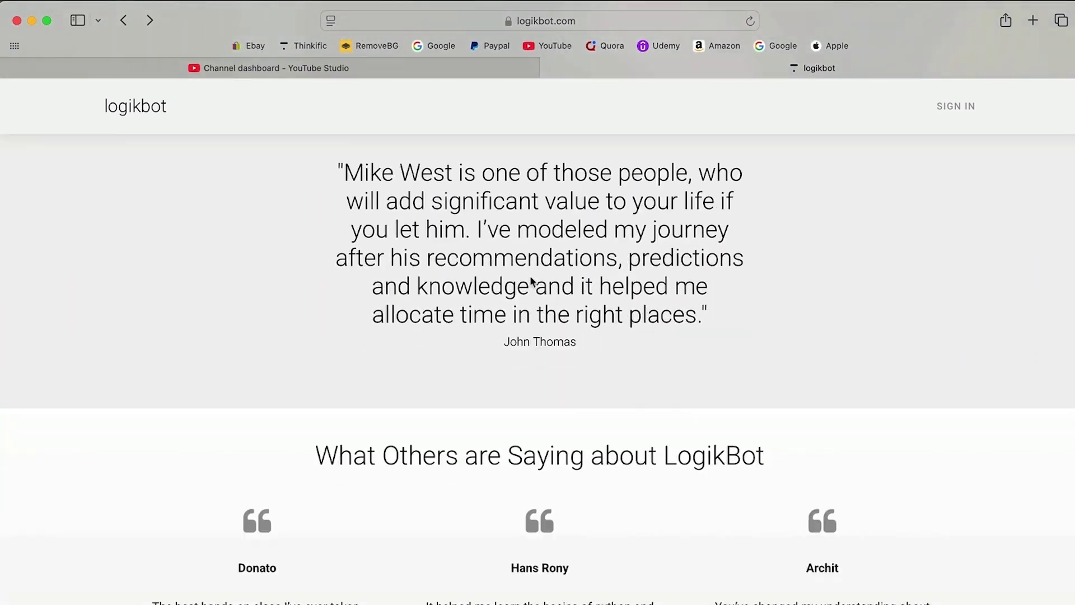
scroll(530, 281, down, 4)
scroll(530, 282, down, 4)
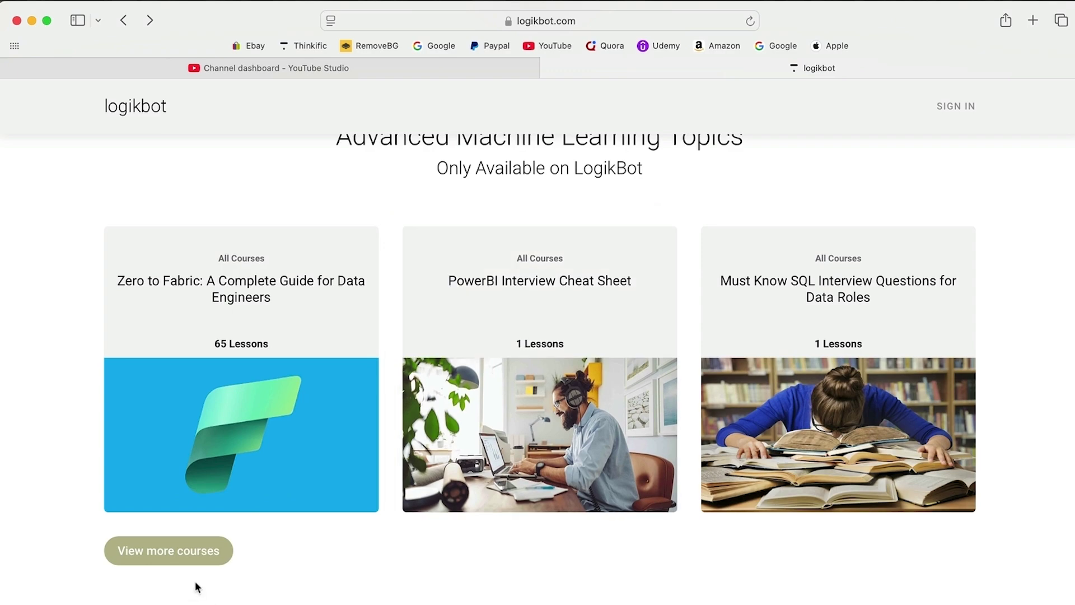
click(211, 561)
scroll(586, 477, down, 3)
scroll(586, 477, down, 1)
scroll(585, 480, up, 1)
scroll(586, 484, down, 1)
scroll(586, 485, down, 2)
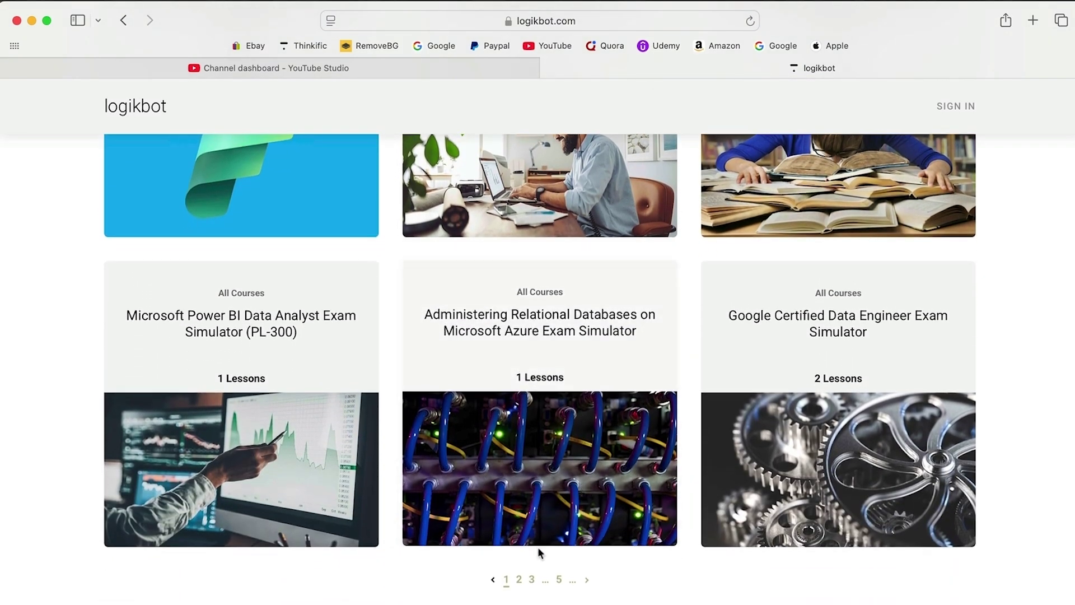
click(519, 582)
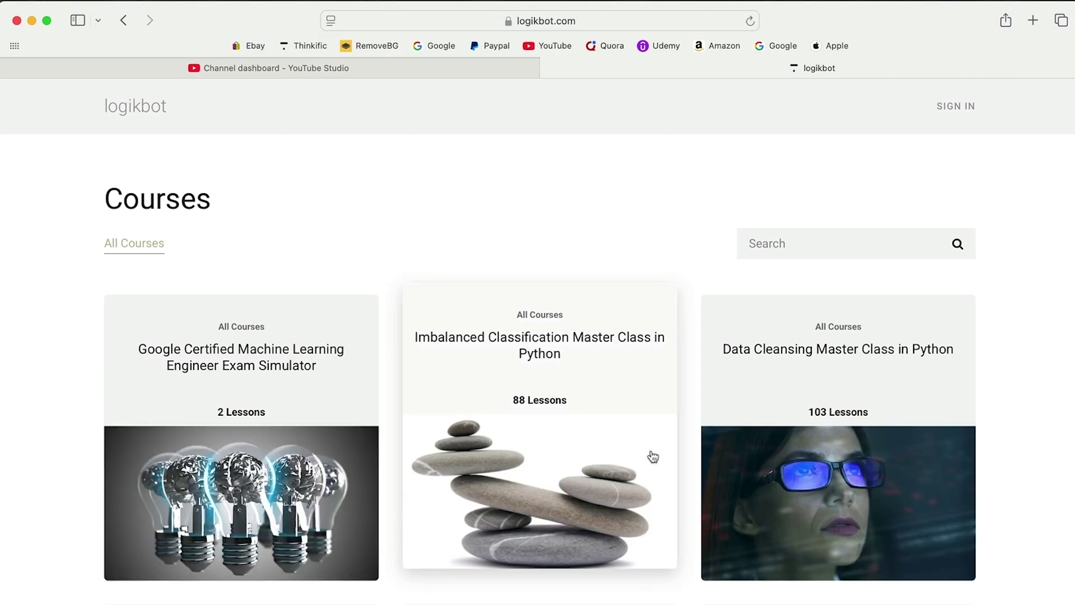
scroll(650, 456, down, 2)
scroll(611, 425, down, 3)
scroll(611, 426, down, 1)
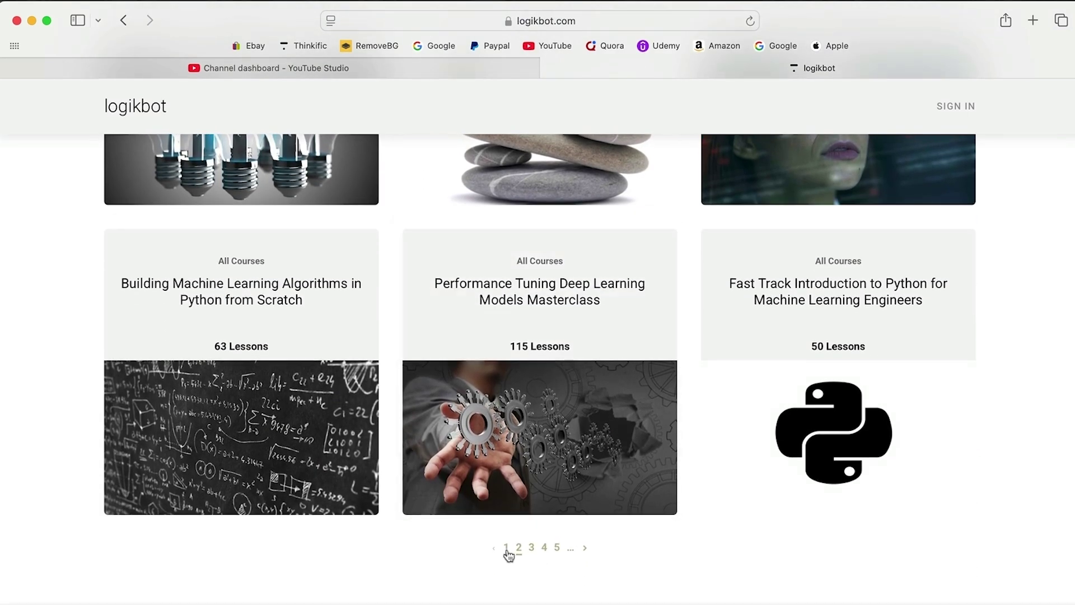
click(507, 550)
scroll(555, 477, down, 5)
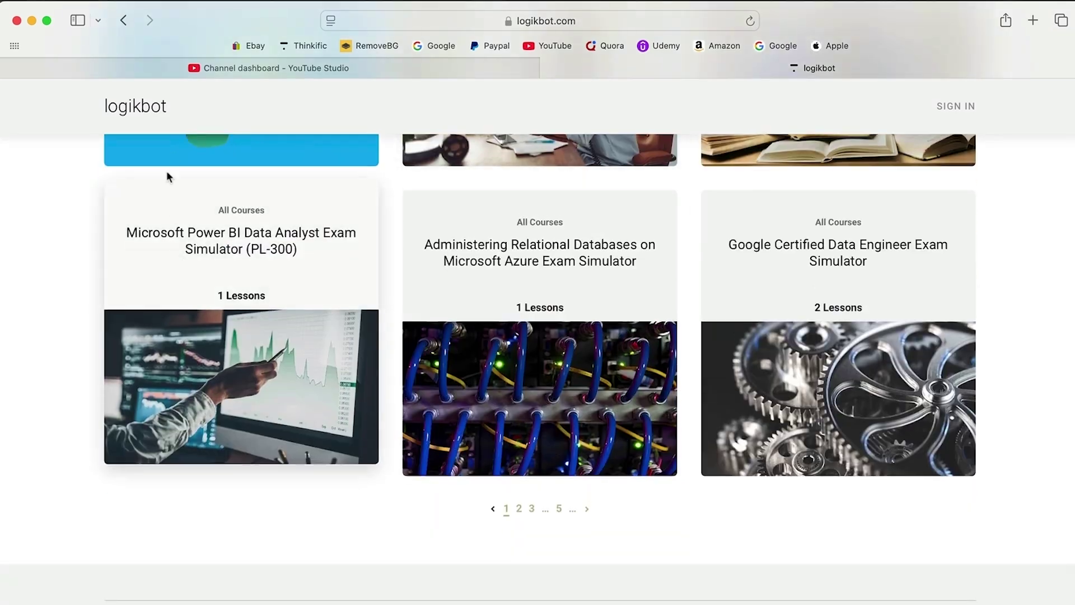
scroll(599, 428, down, 5)
scroll(599, 429, down, 3)
scroll(623, 416, down, 5)
scroll(630, 395, down, 5)
scroll(631, 381, down, 5)
scroll(631, 384, down, 5)
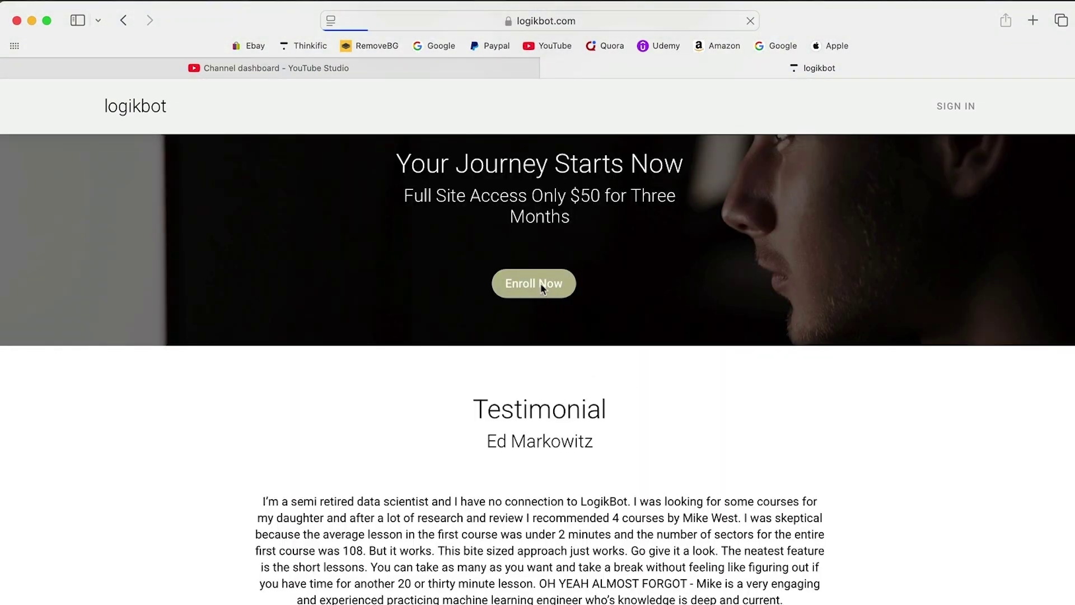
click(542, 286)
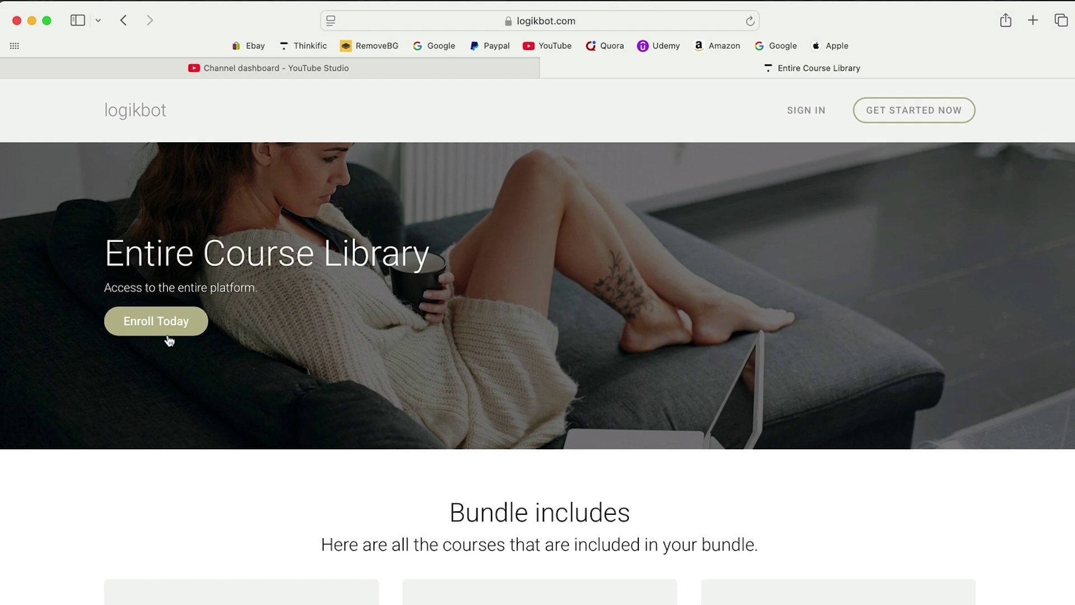
- Enroll in the Entire Course Library and apply coupon youtube25 at checkout
click(168, 330)
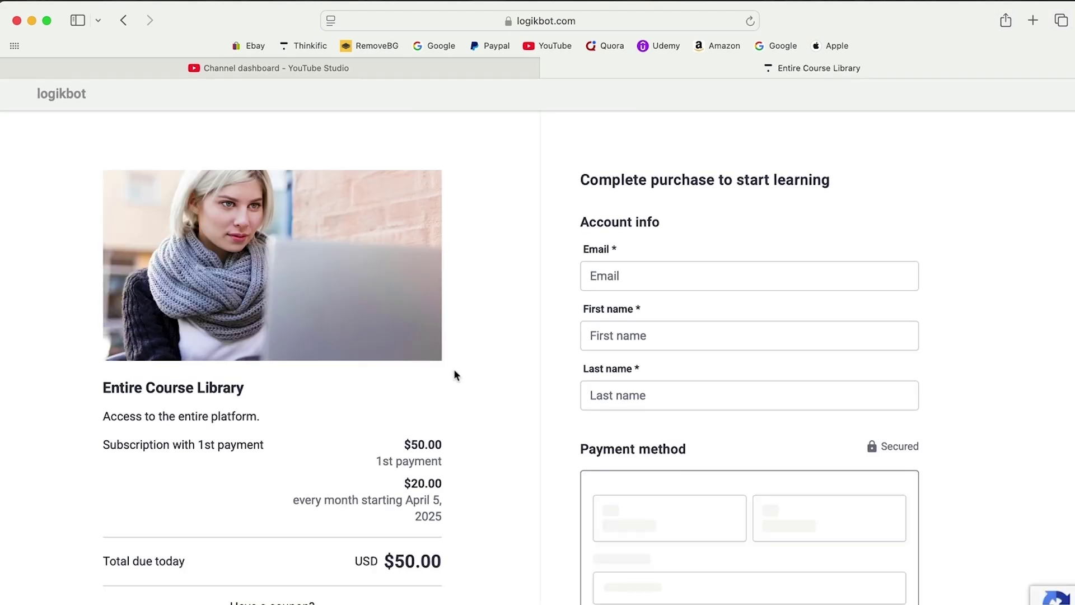
scroll(455, 369, down, 3)
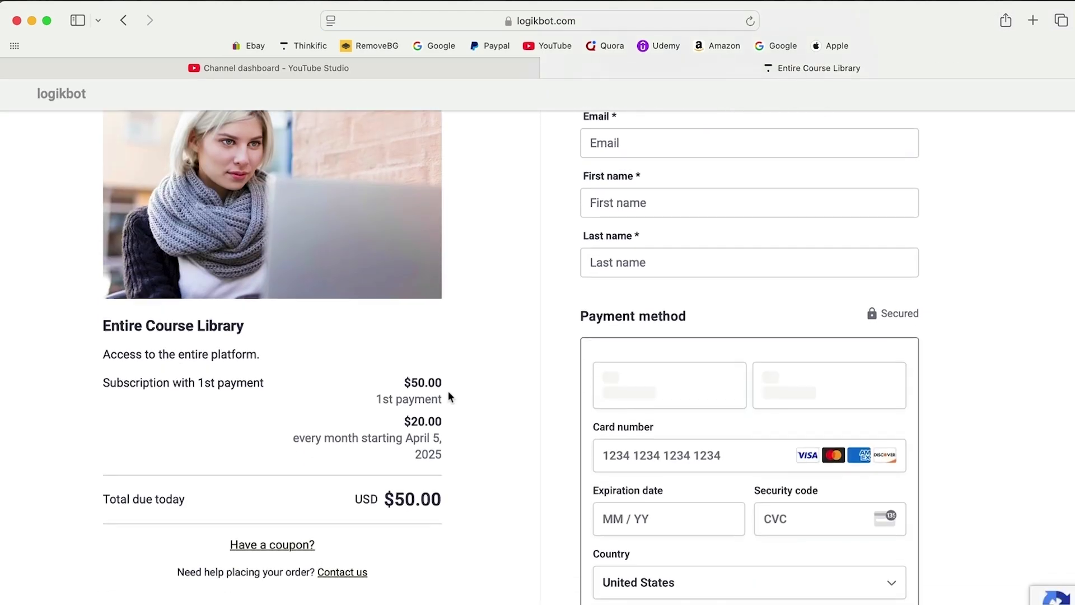
click(270, 546)
text(youtube)
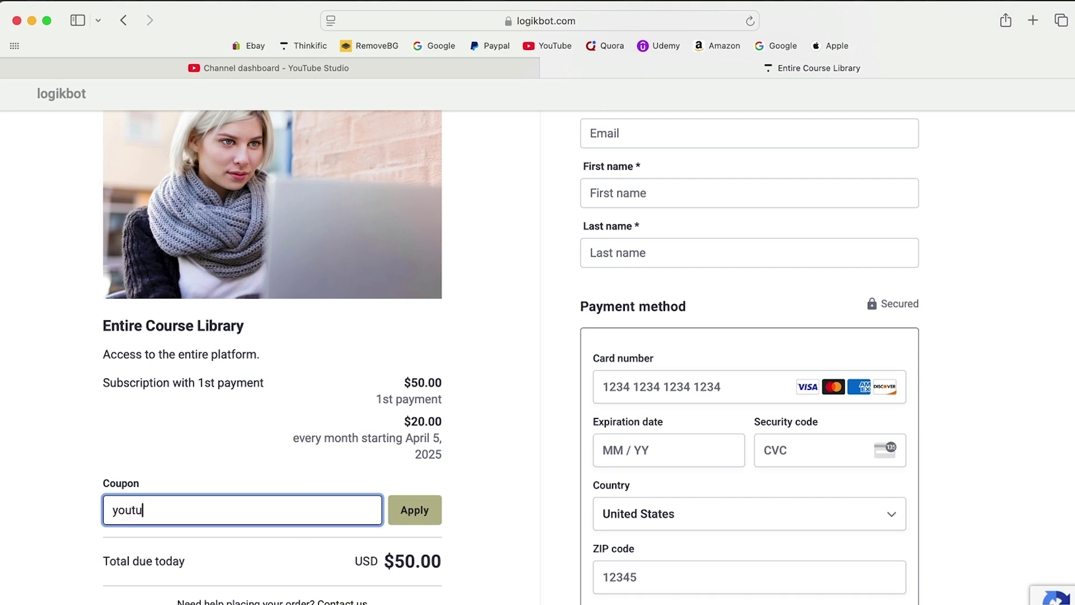
text(25)
click(417, 512)
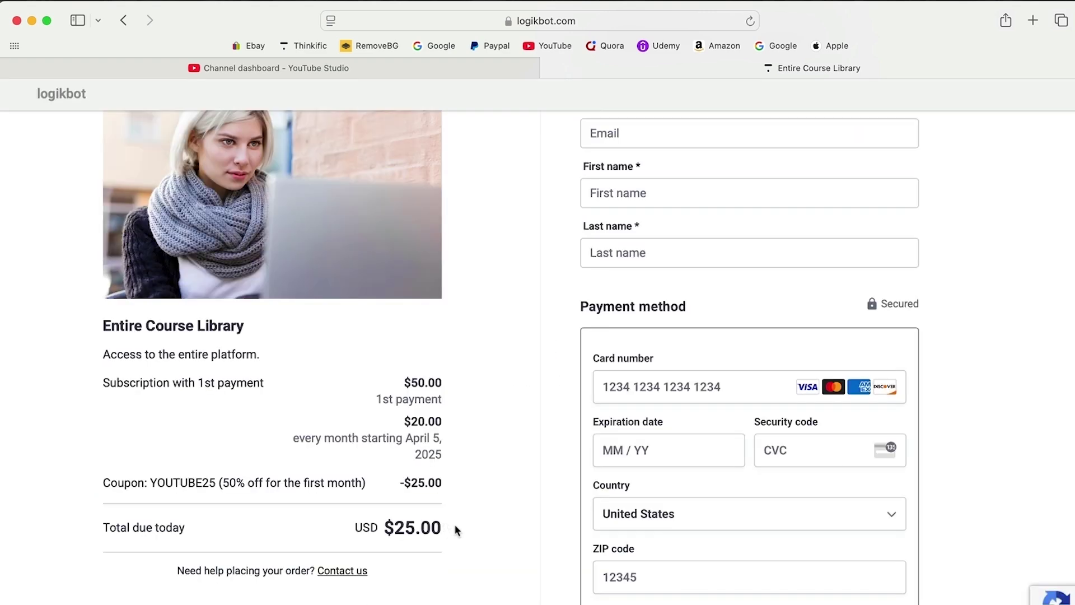